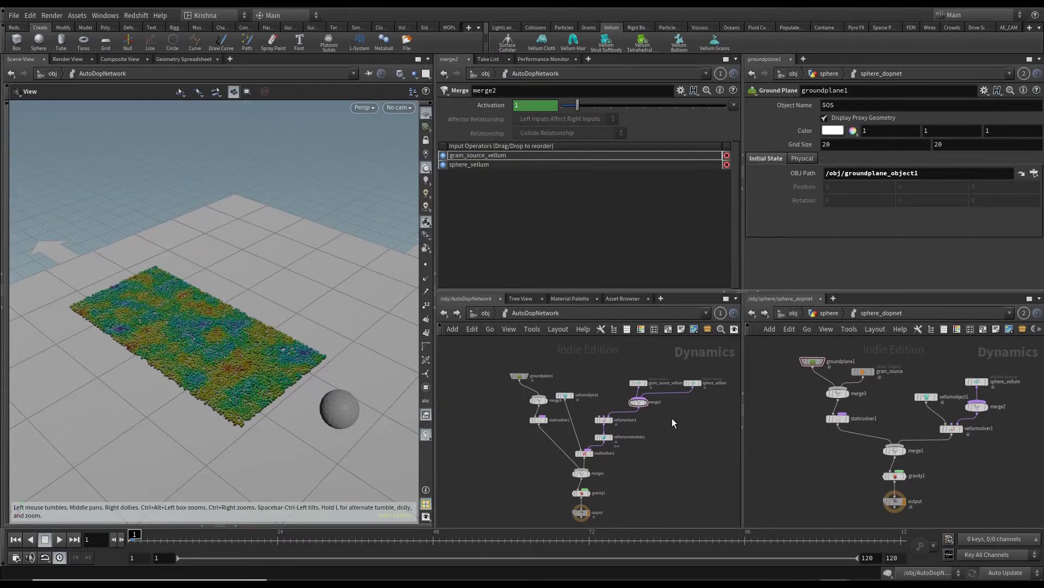
- Insert a POP Property node between grain_source_vellum and merge2, enabling Use VEXpression and Mass
scroll(658, 410, up, 3)
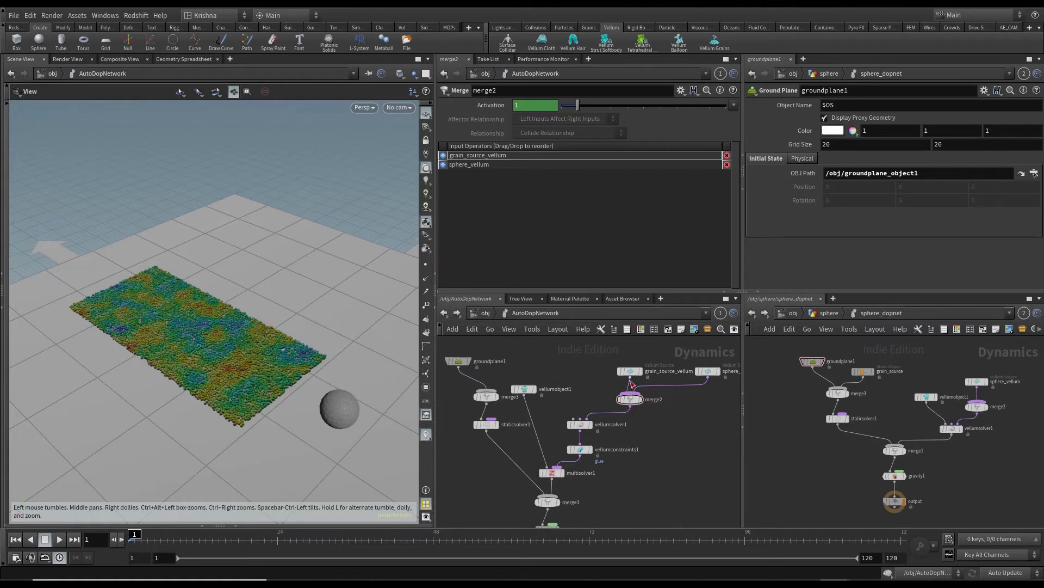
drag(631, 367, 630, 366)
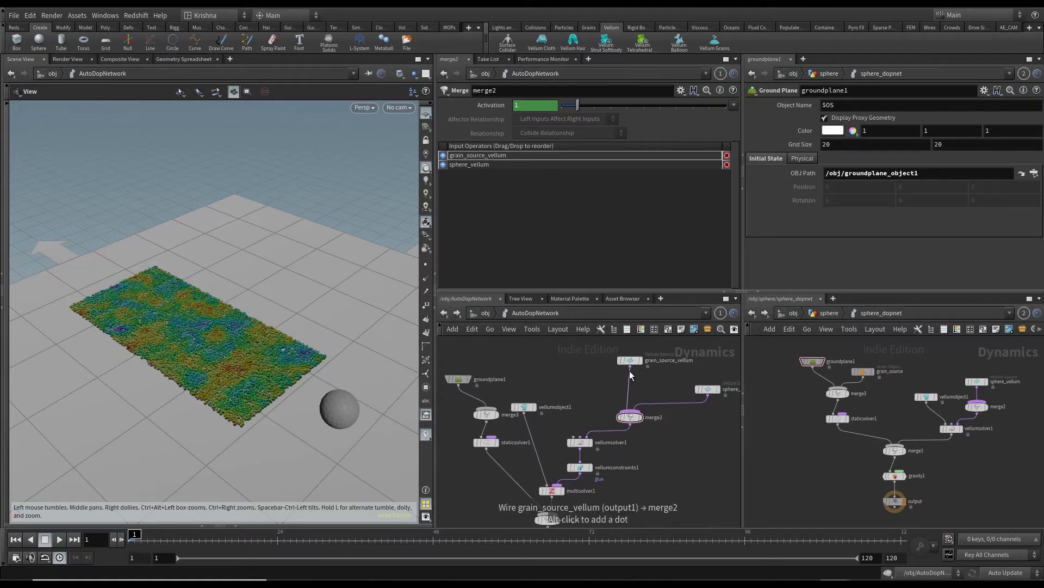
key(Tab)
text(pop p)
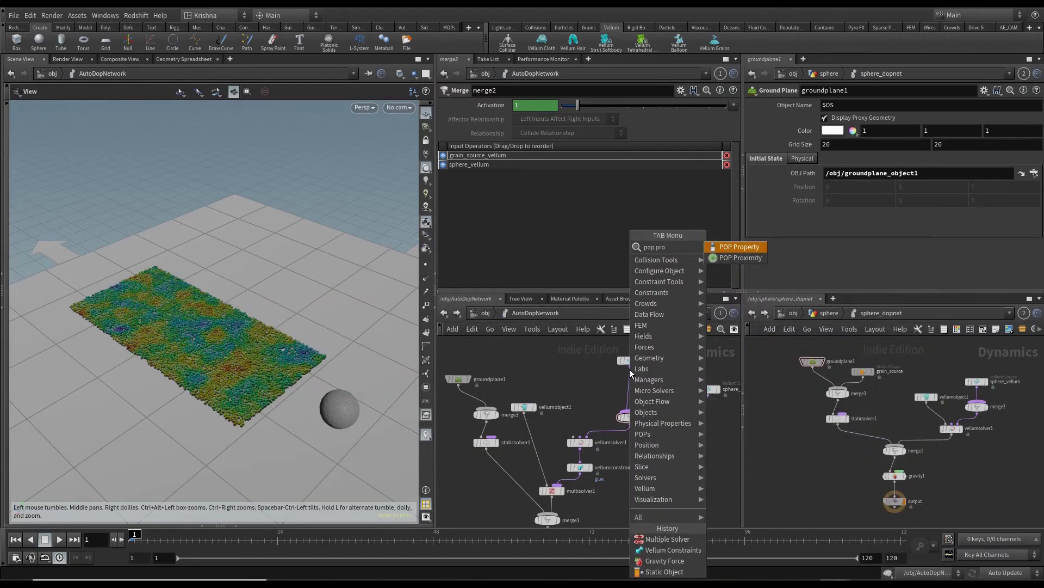
key(Return)
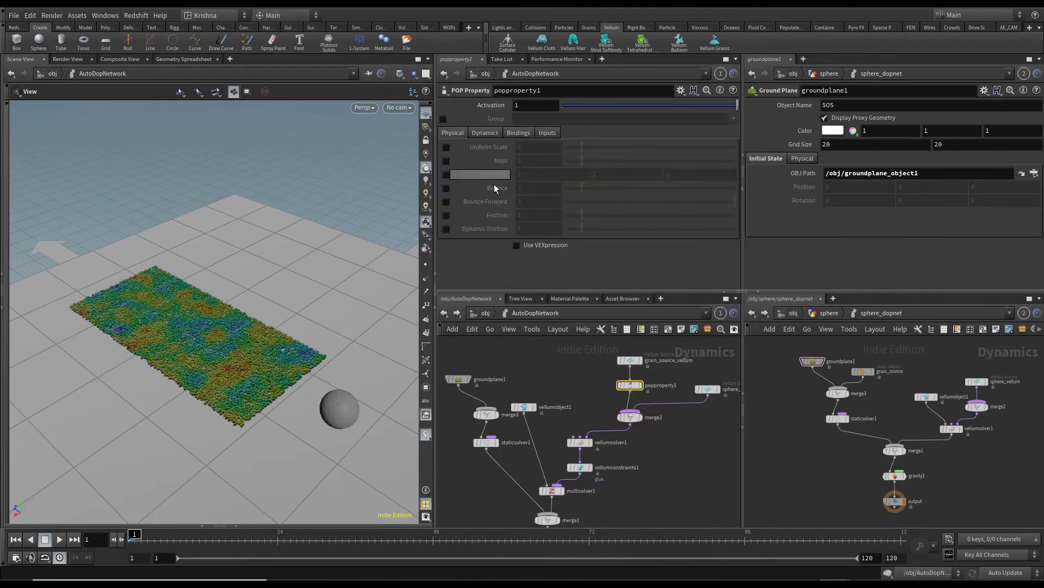
click(516, 247)
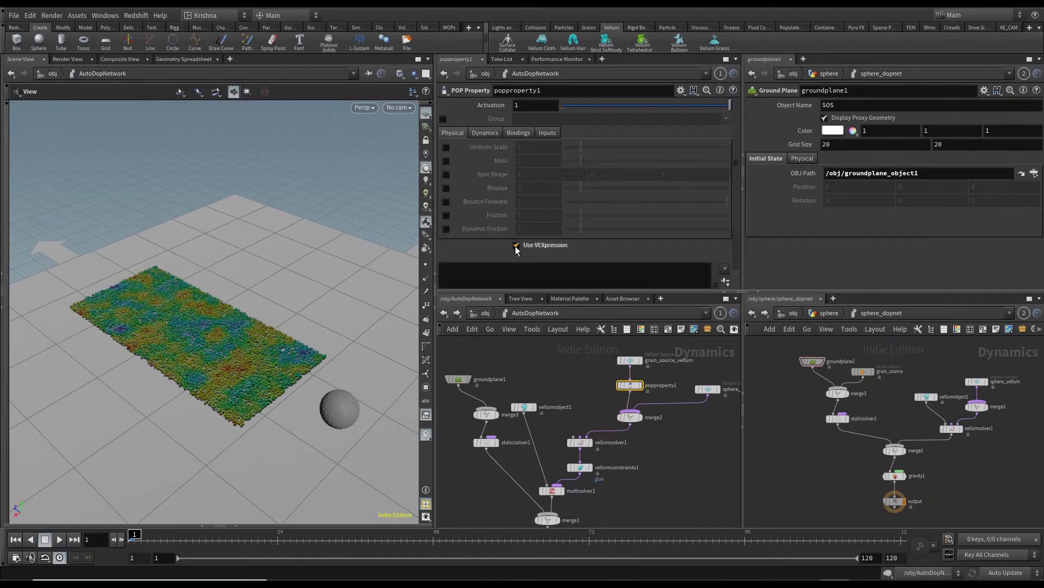
click(446, 161)
- Inside grain_source, inspect the vellumconstraints1 and grain_constraints grain size and mass settings
scroll(498, 192, down, 2)
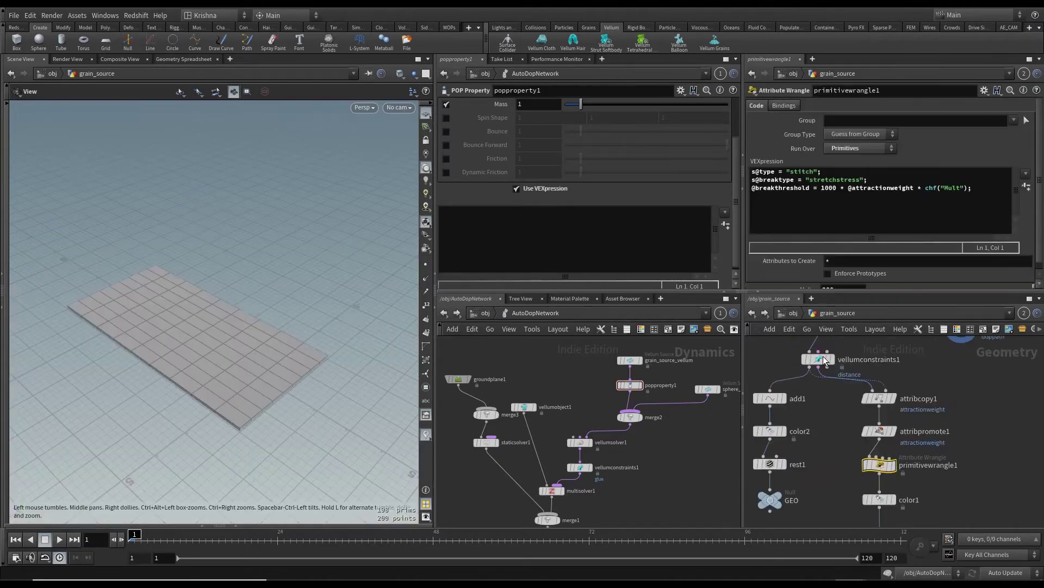
scroll(825, 359, down, 4)
click(832, 373)
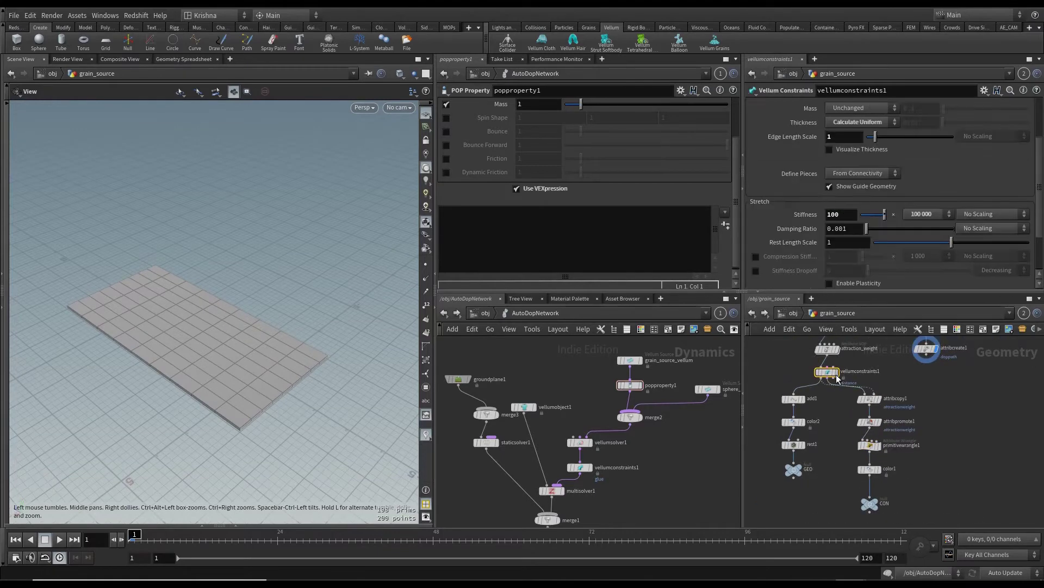
middle_drag(853, 375, 878, 414)
scroll(879, 414, up, 2)
click(879, 425)
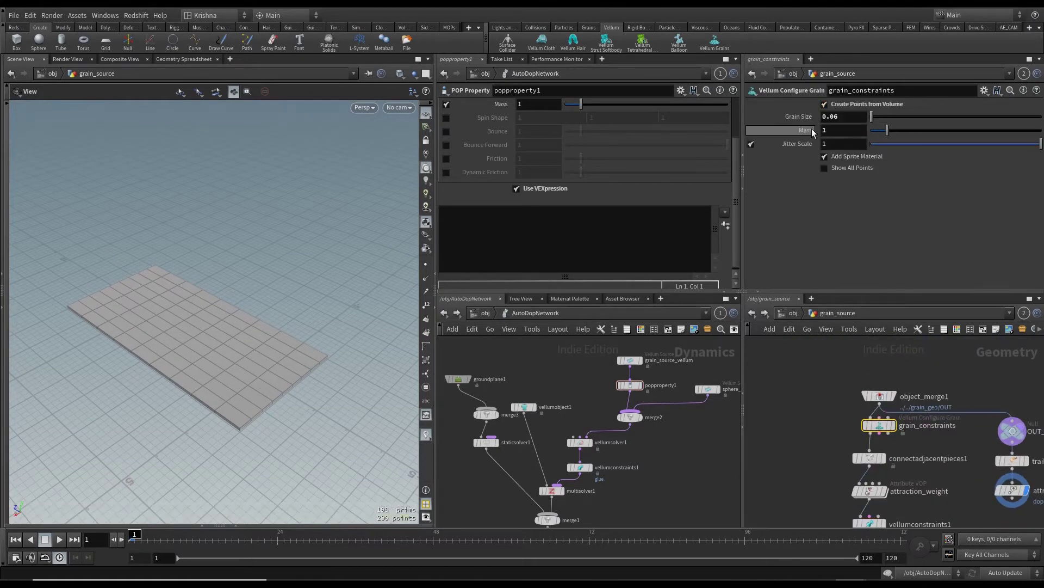
- Set the display flag on the GEO null to show the 9,200-point grain carpet
scroll(817, 433, down, 3)
middle_drag(812, 461, 857, 384)
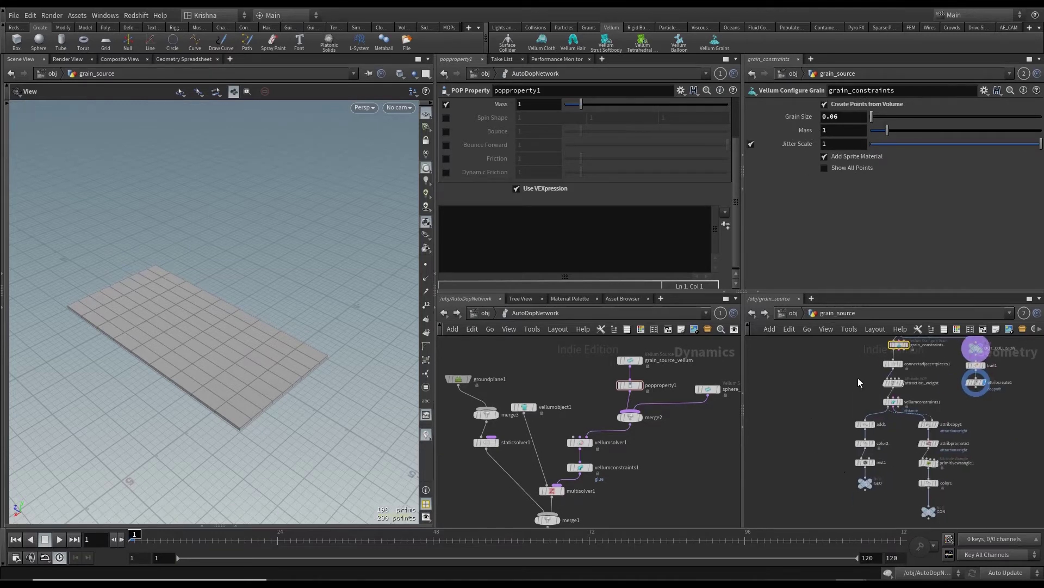
scroll(850, 489, up, 3)
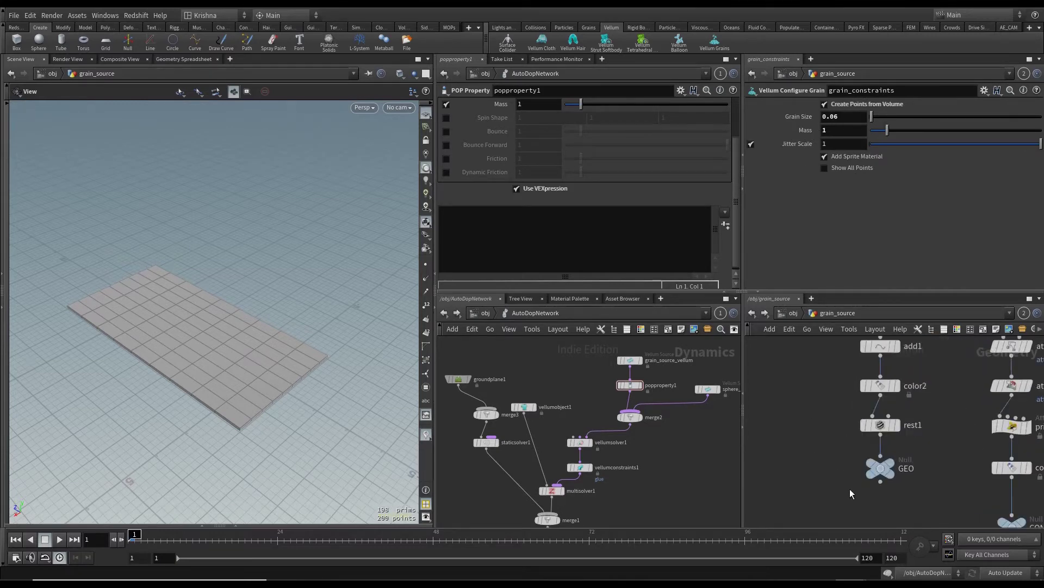
click(884, 474)
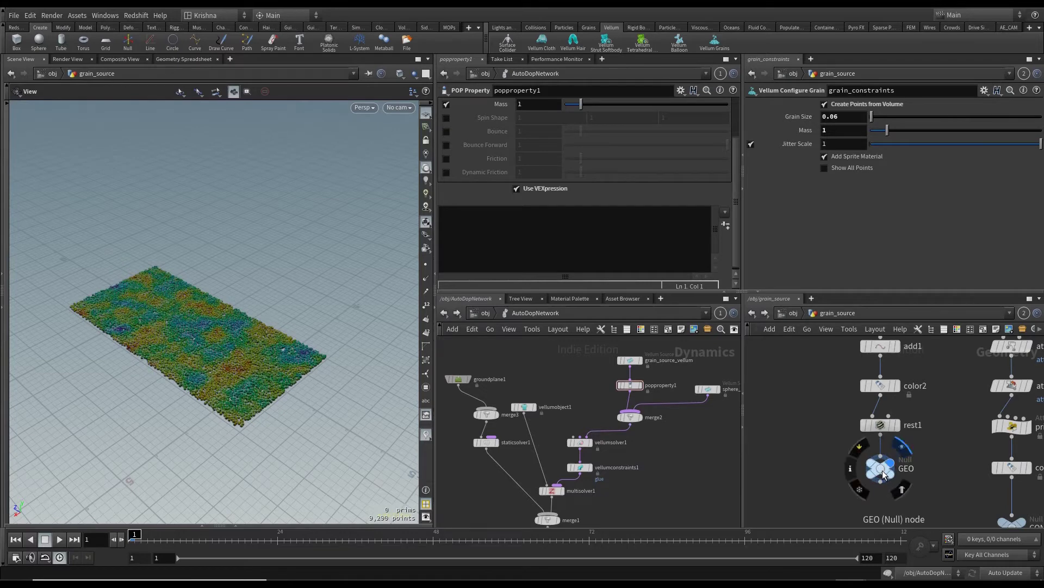
drag(714, 370, 714, 370)
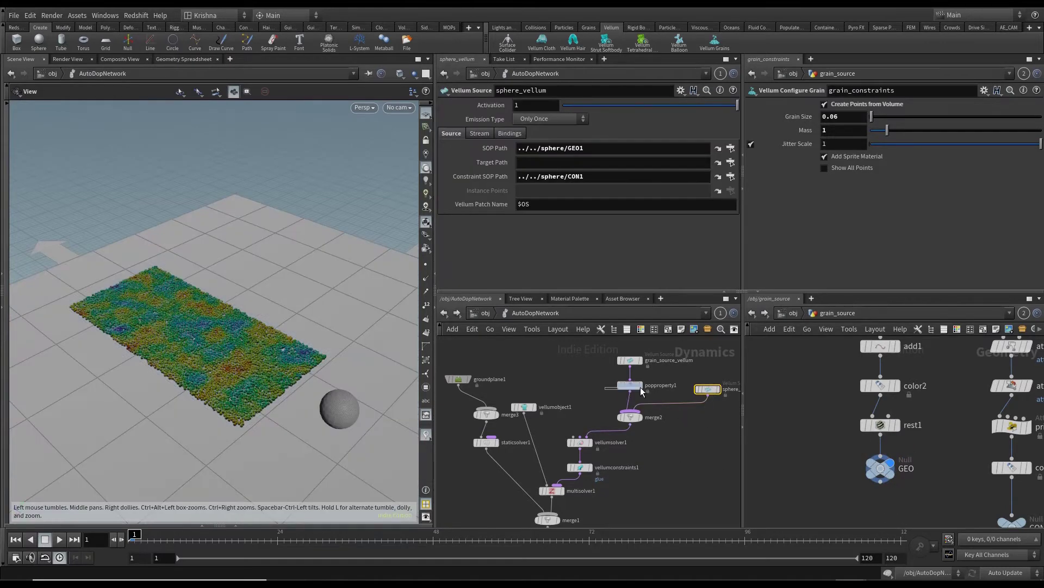
click(631, 385)
click(486, 225)
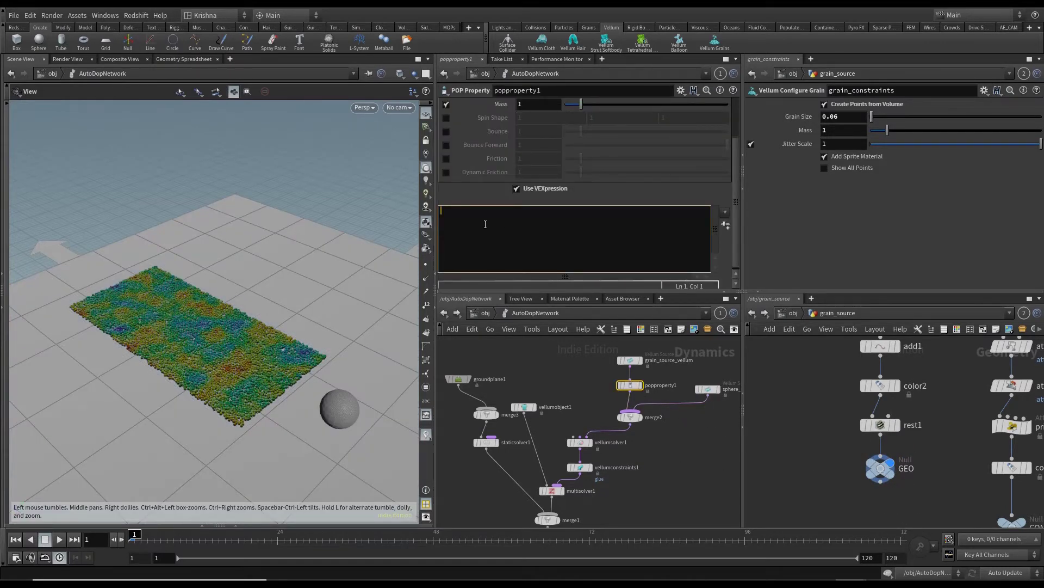
text(mass = rand()
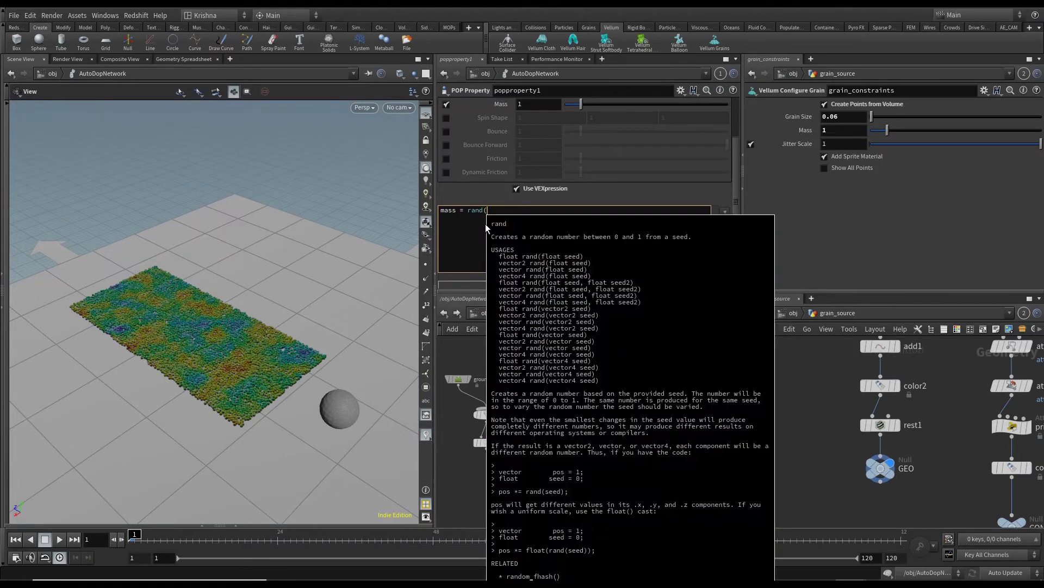
text(@ptnum)
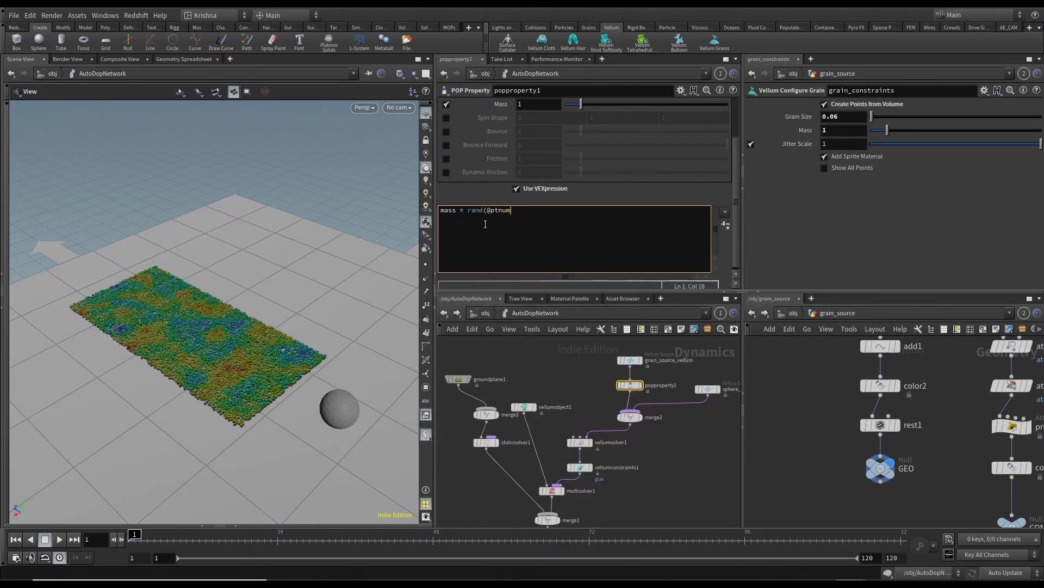
text())
key(Left)
key(Left)
key(Left)
key(Left)
key(Left)
key(Left)
key(Left)
key(Left)
key(Left)
key(Left)
key(Left)
key(Left)
text(fit01()
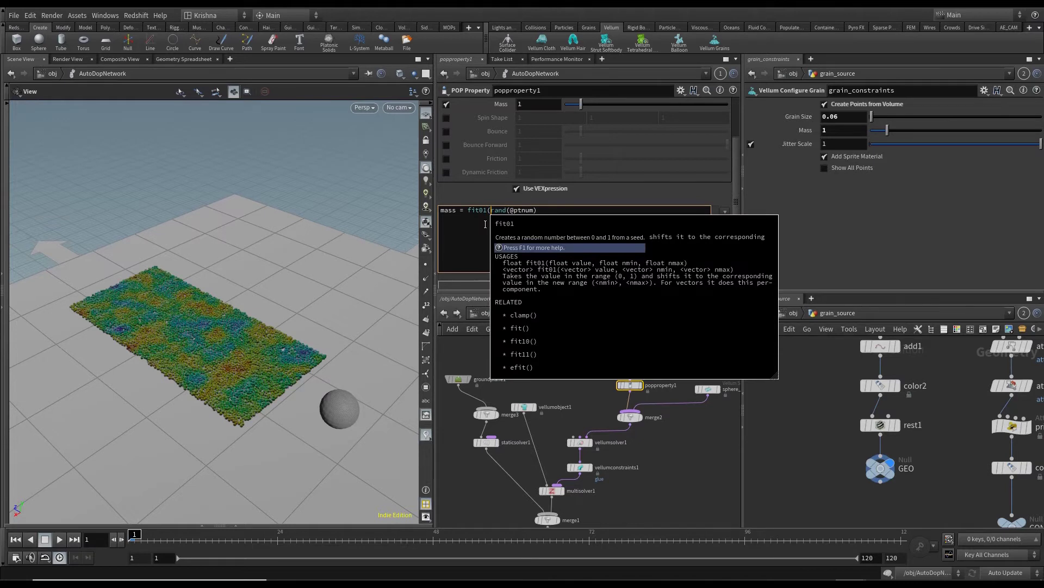
key(End)
text(,1,10);)
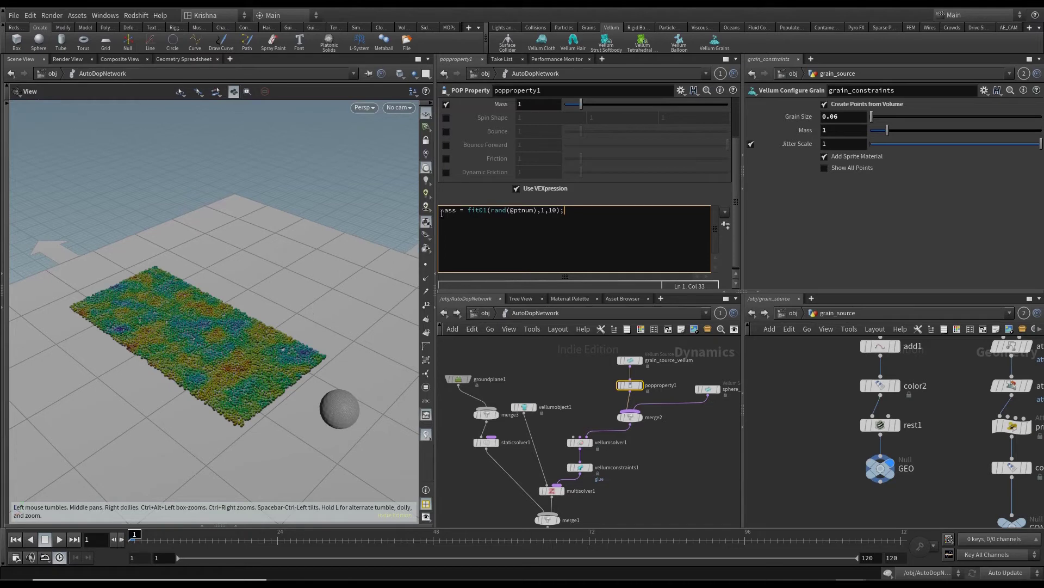
- Remove the stray @ before mass and commit the expression
click(441, 211)
text(@)
key(BackSpace)
scroll(492, 124, up, 1)
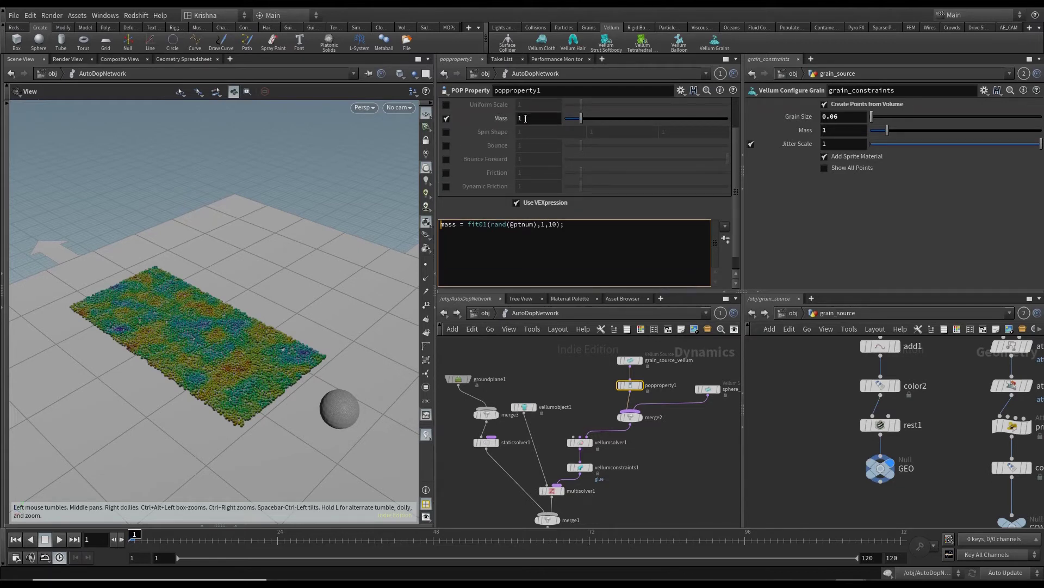
click(580, 379)
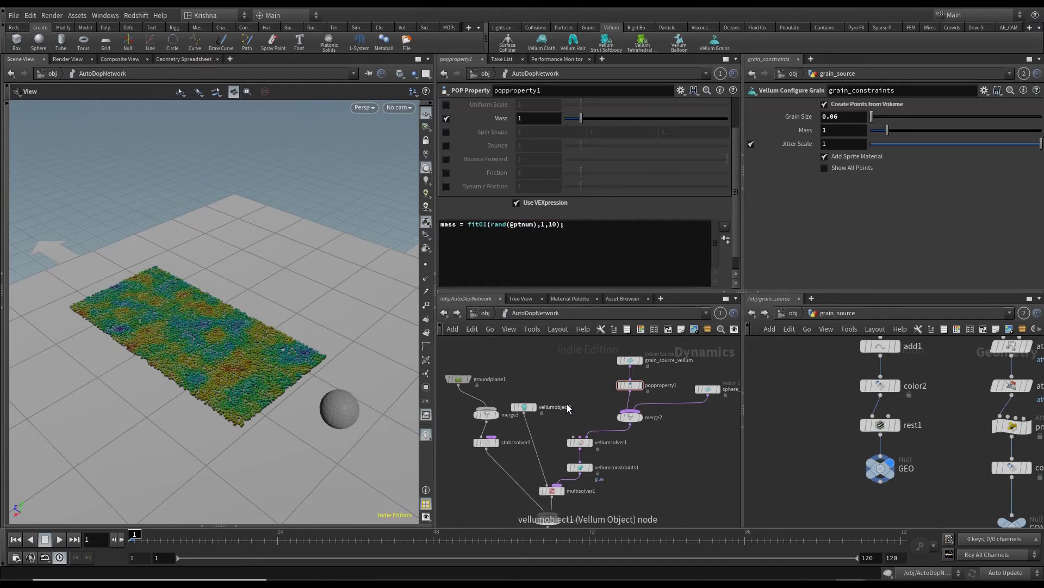
- Play the simulation to frame 32 and orbit to watch the carpet bunch over the sphere
drag(227, 386, 257, 384)
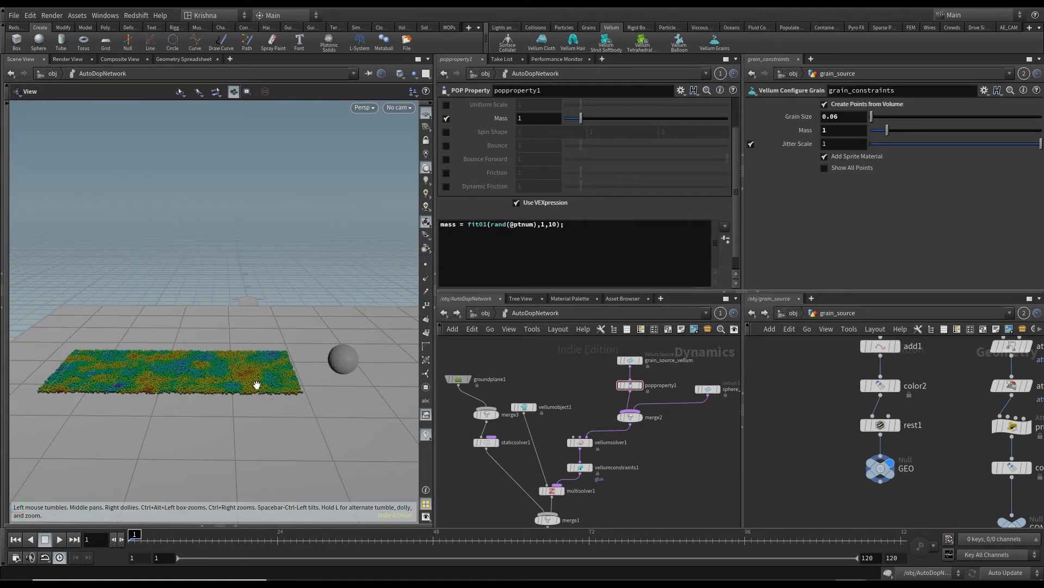
click(60, 540)
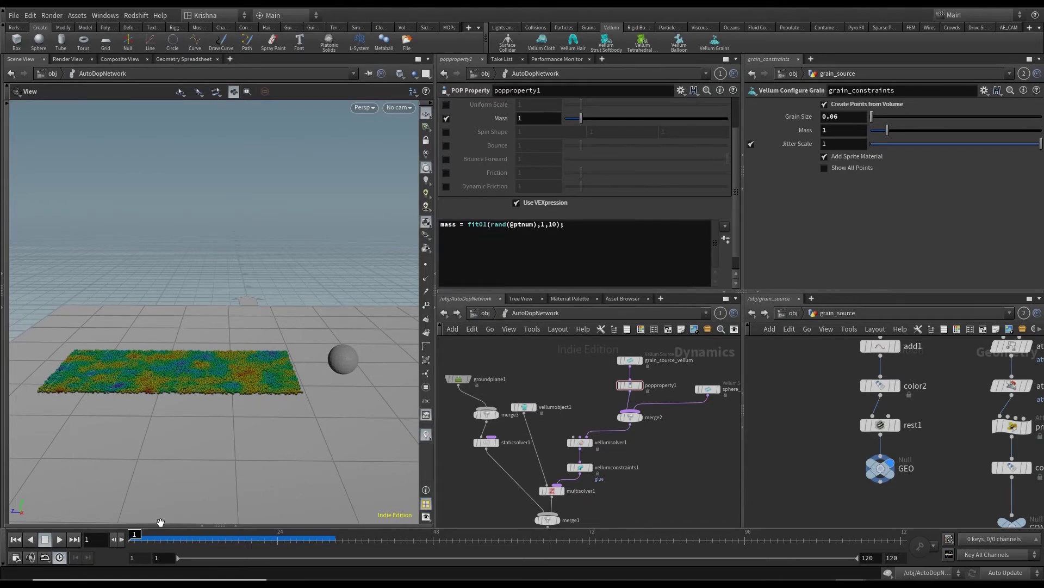
drag(137, 534, 335, 546)
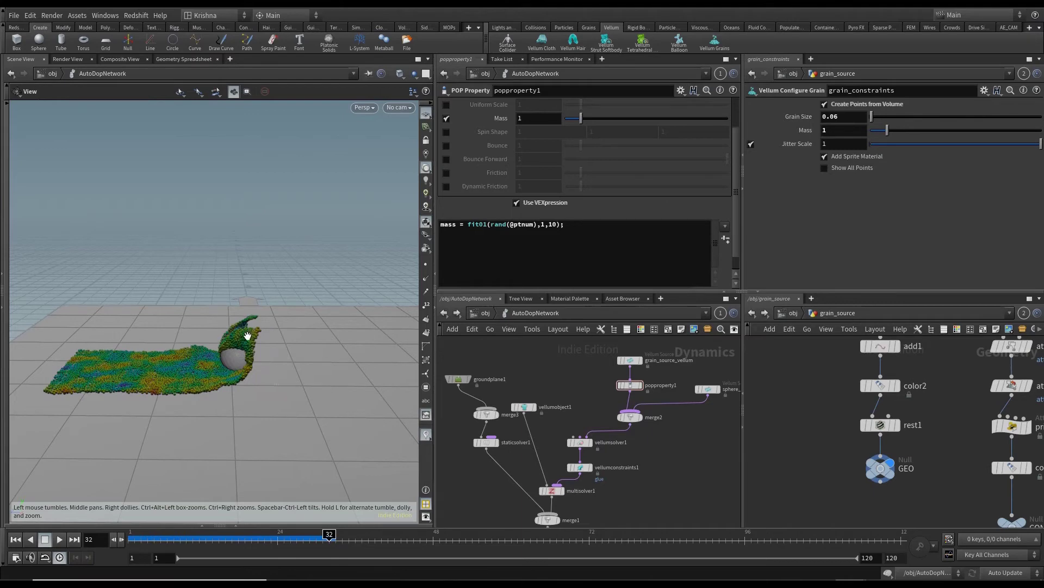
drag(248, 336, 292, 380)
drag(215, 366, 253, 397)
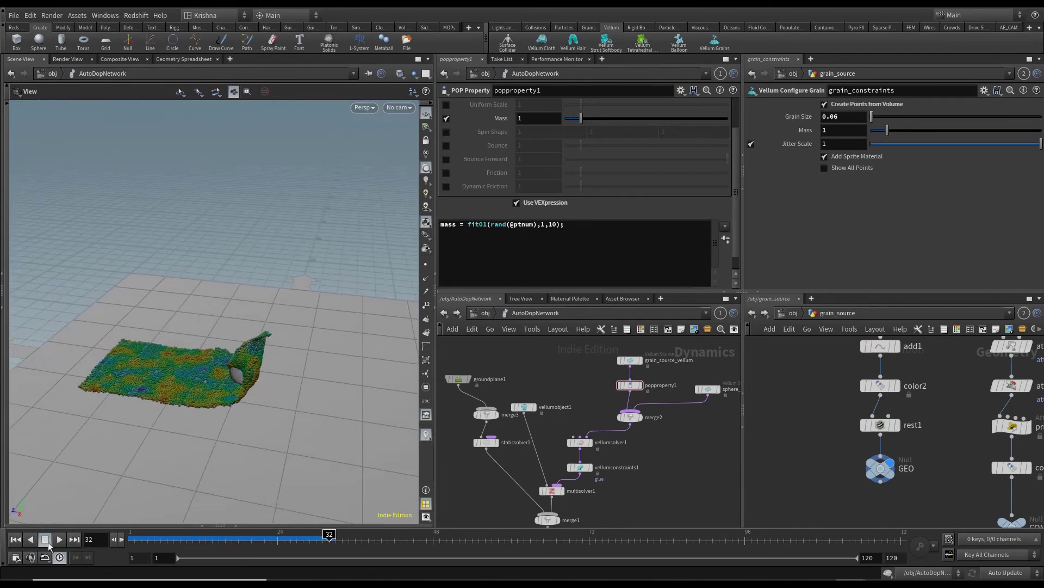
- Reset to frame 1 and add a SOP Solver to the dynamics network
click(15, 539)
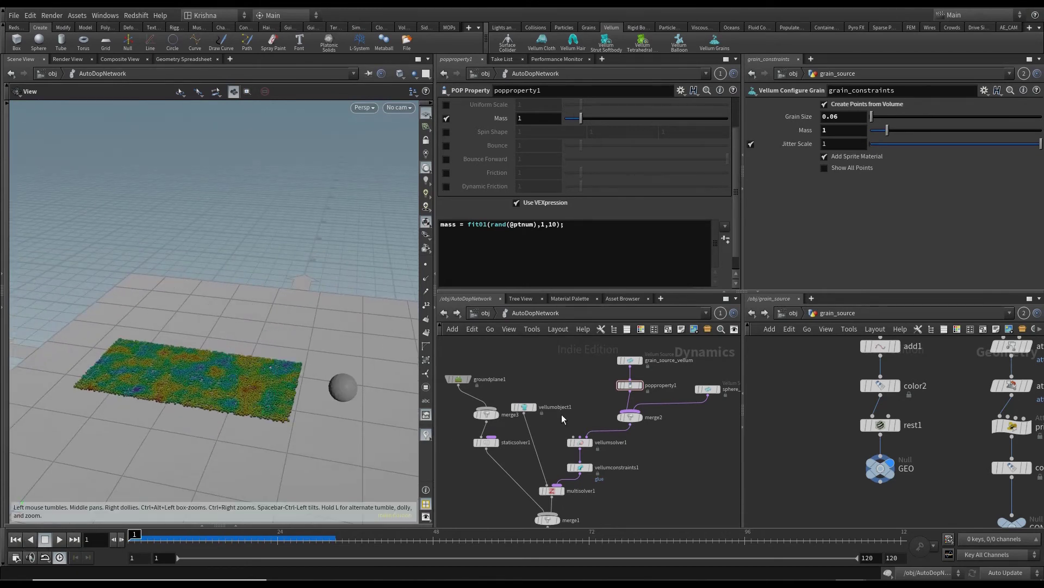
scroll(586, 406, up, 2)
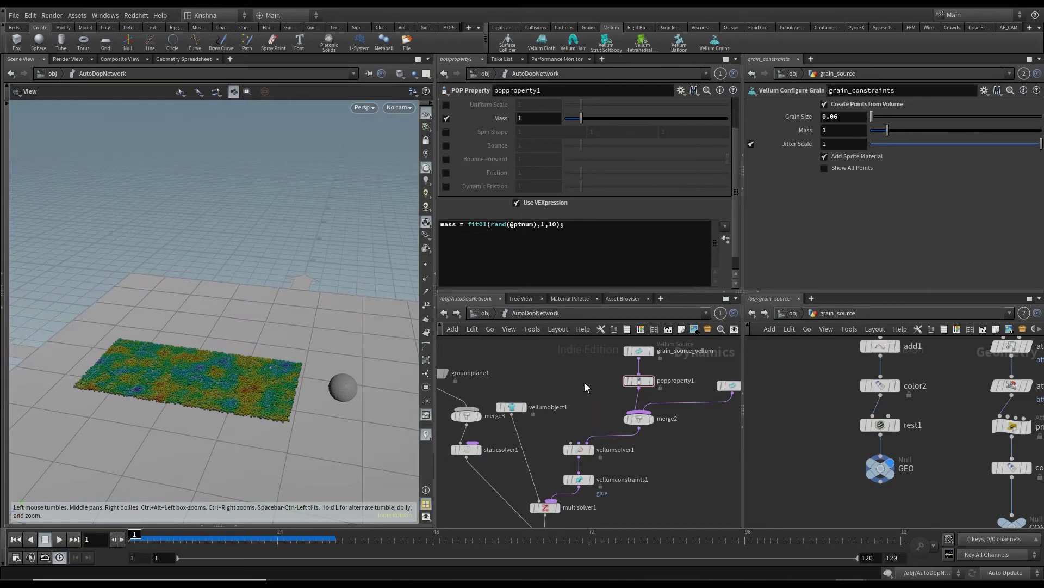
key(Tab)
text(sops)
key(Return)
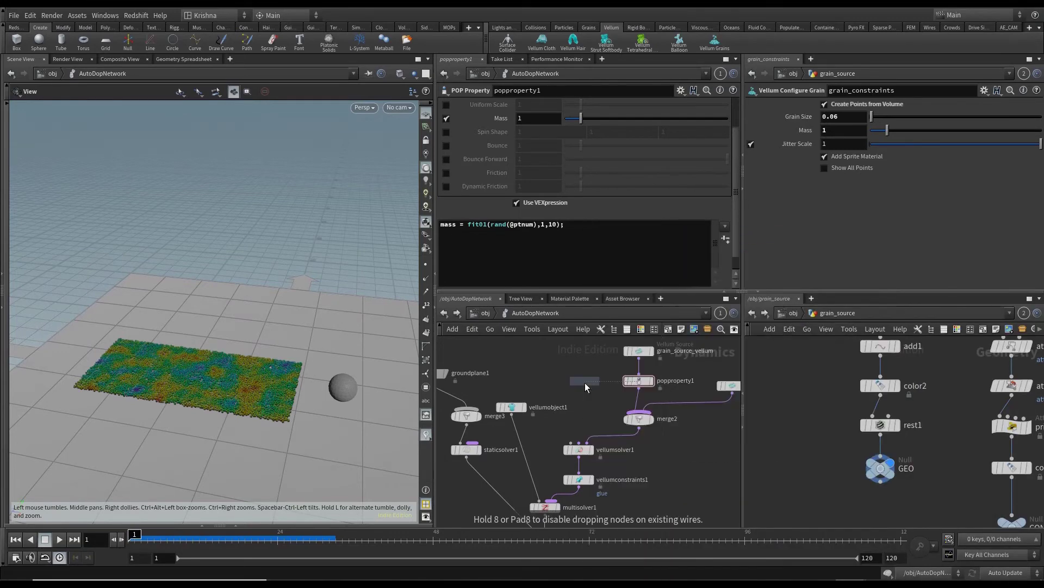
click(585, 383)
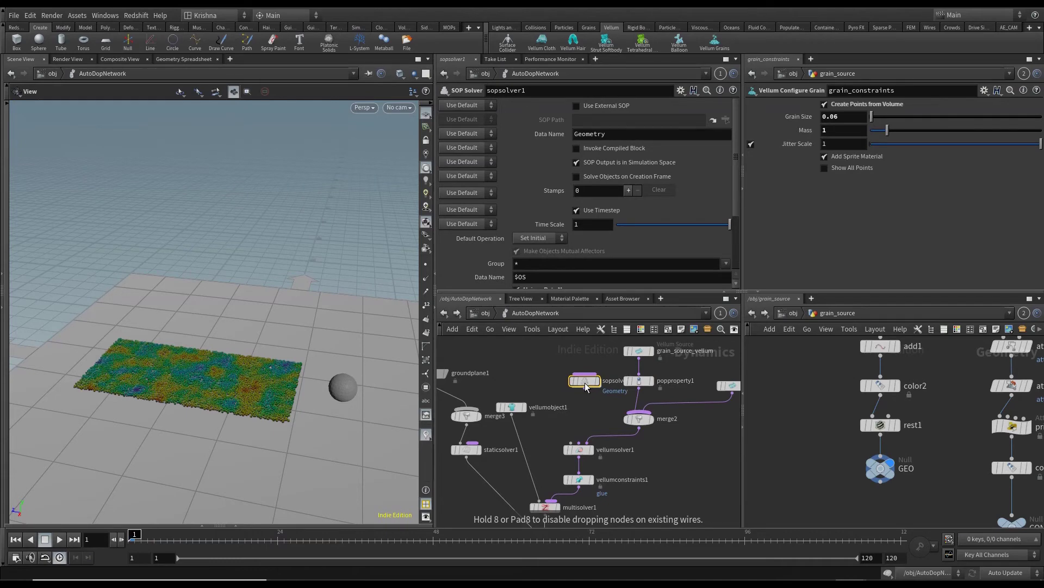
- Inside sopsolver1, wire dop_geometry into a Point Velocity node adding velocity 0, -4, 0
double_click(586, 383)
key(Tab)
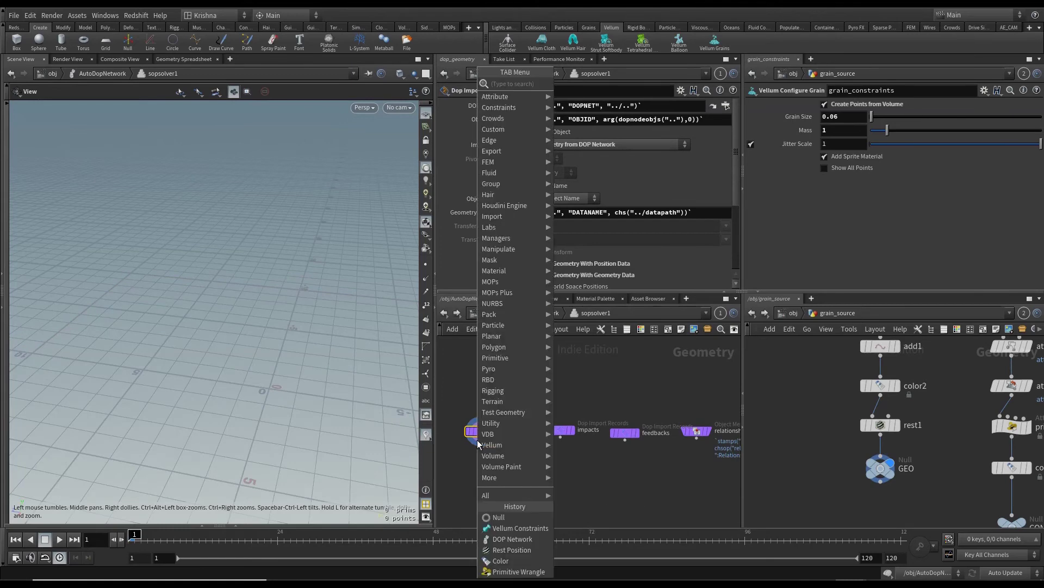
text(point vel)
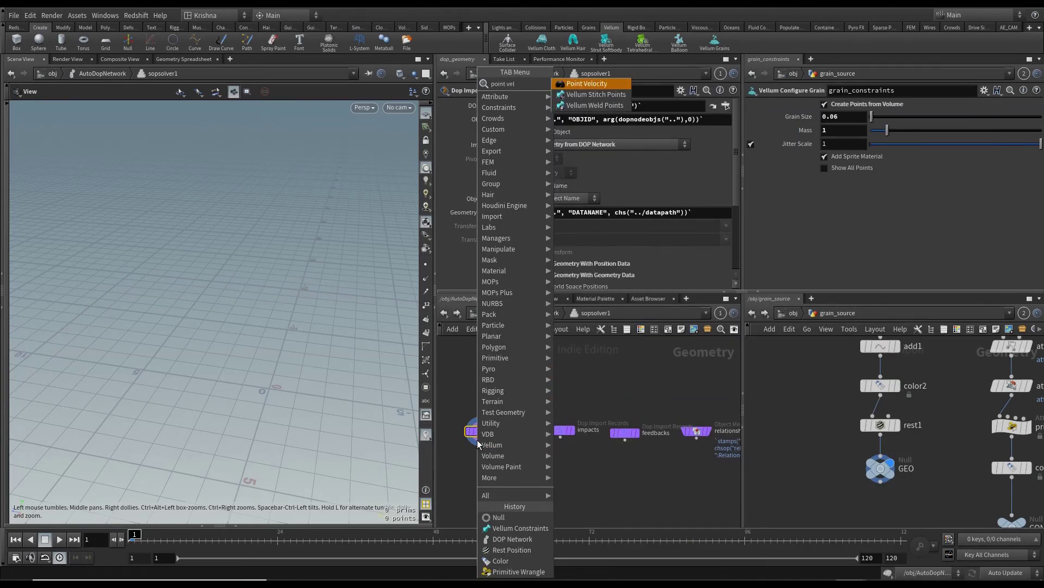
key(Return)
click(478, 443)
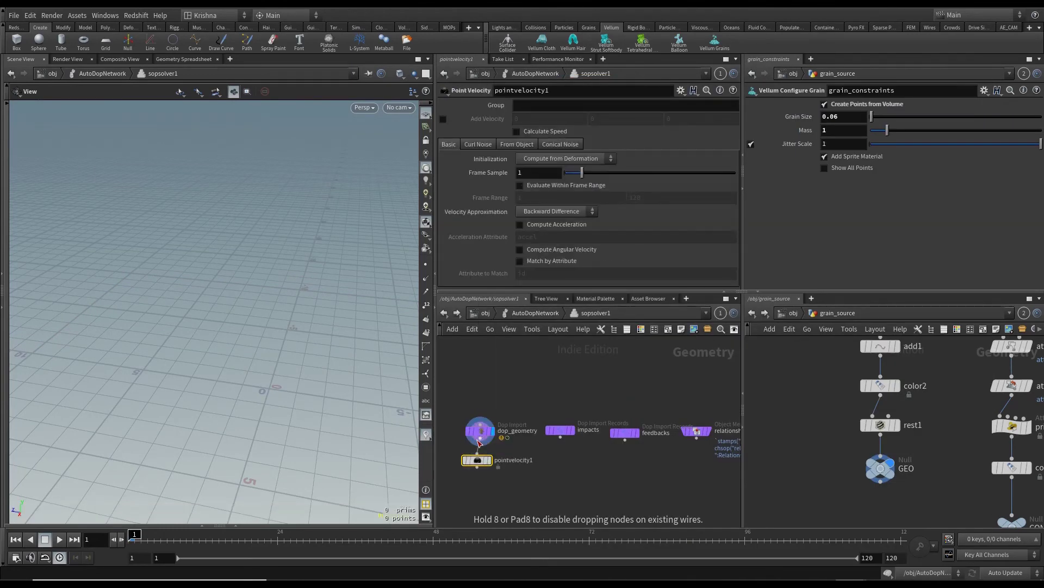
drag(479, 439, 477, 455)
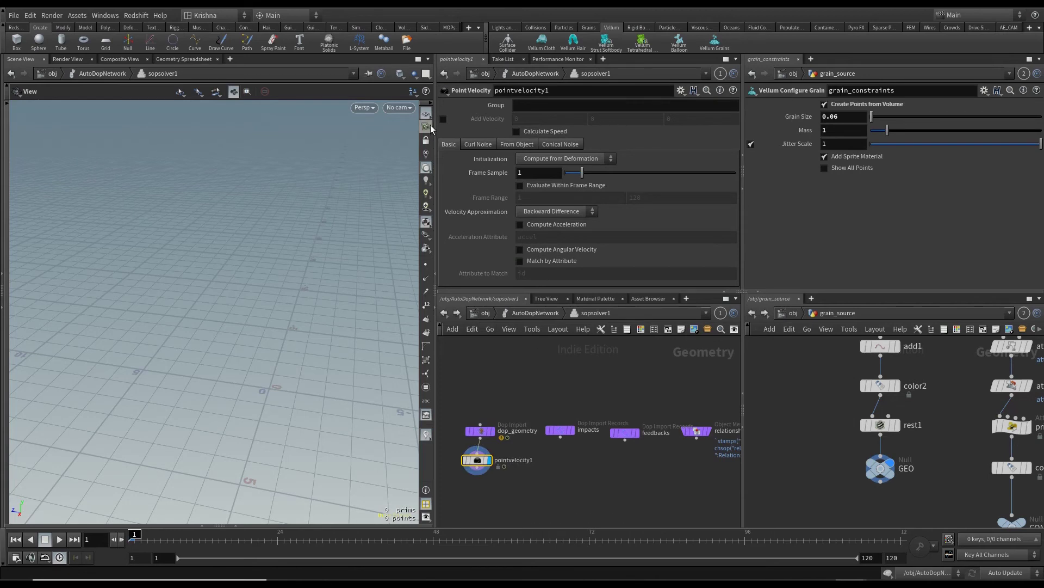
click(593, 119)
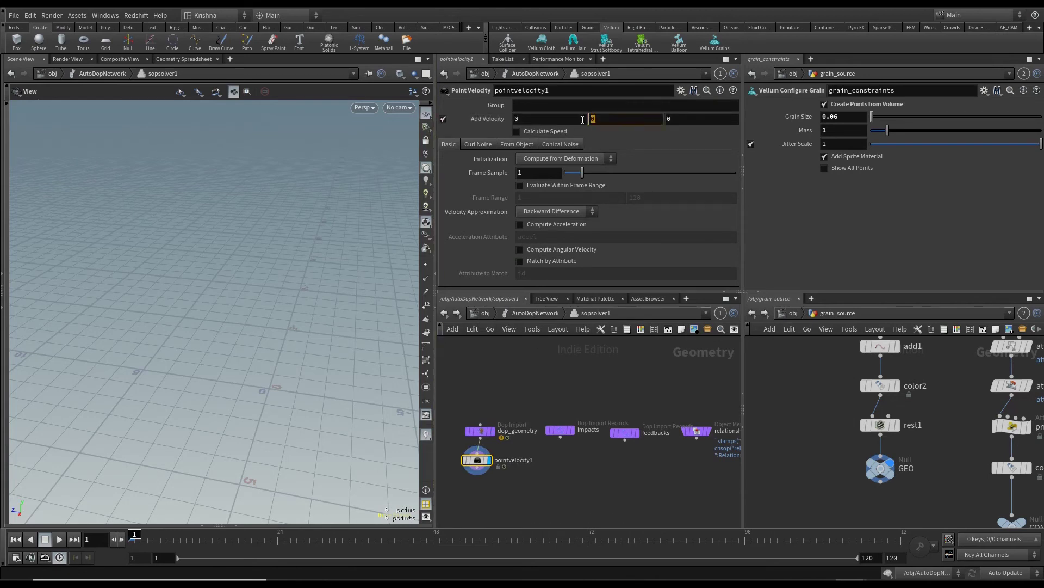
text(-4)
key(Return)
- Wire sopsolver1 into vellumsolver1's Particle Forces input in AutoDopNetwork and play the simulation
click(504, 315)
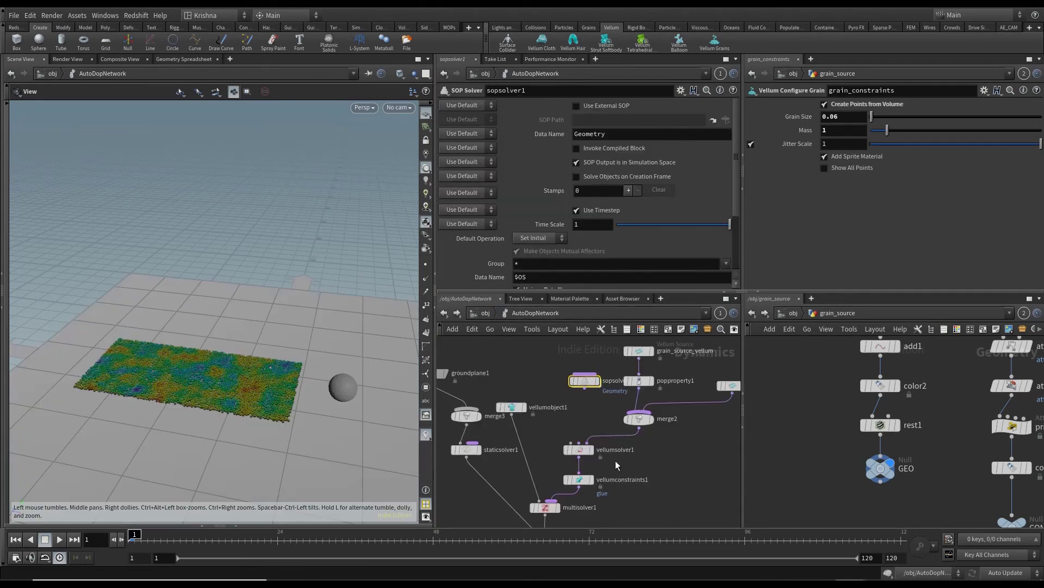
click(584, 387)
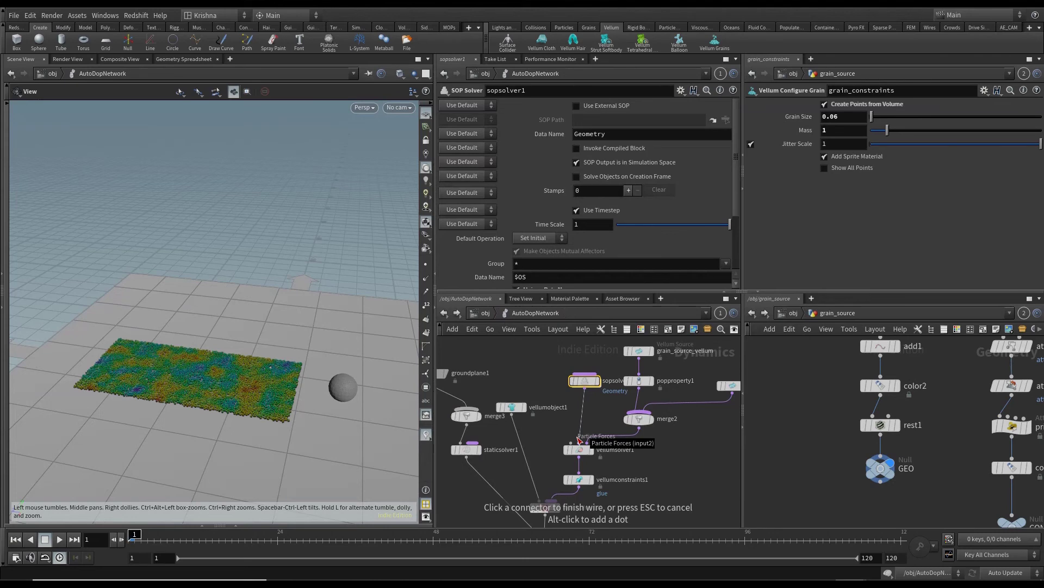
scroll(580, 440, up, 5)
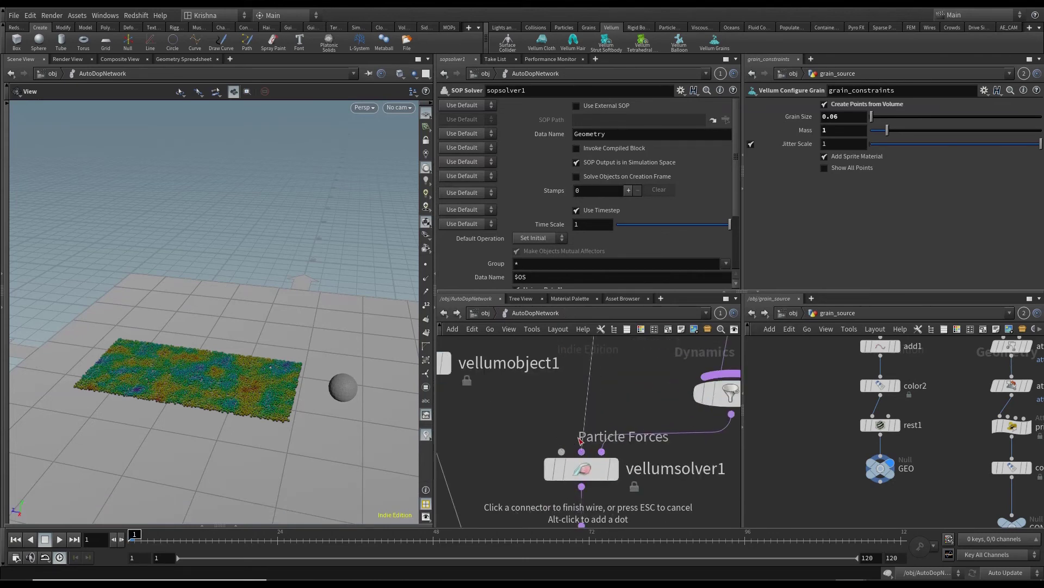
click(579, 438)
scroll(602, 410, down, 4)
drag(594, 358, 582, 367)
scroll(602, 399, down, 4)
scroll(645, 483, down, 3)
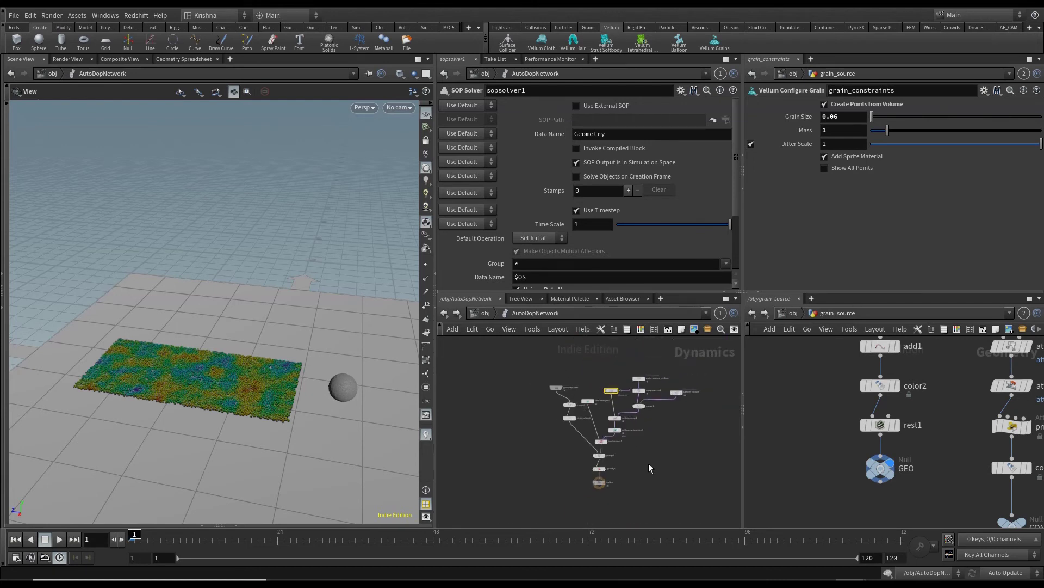
drag(229, 422, 236, 418)
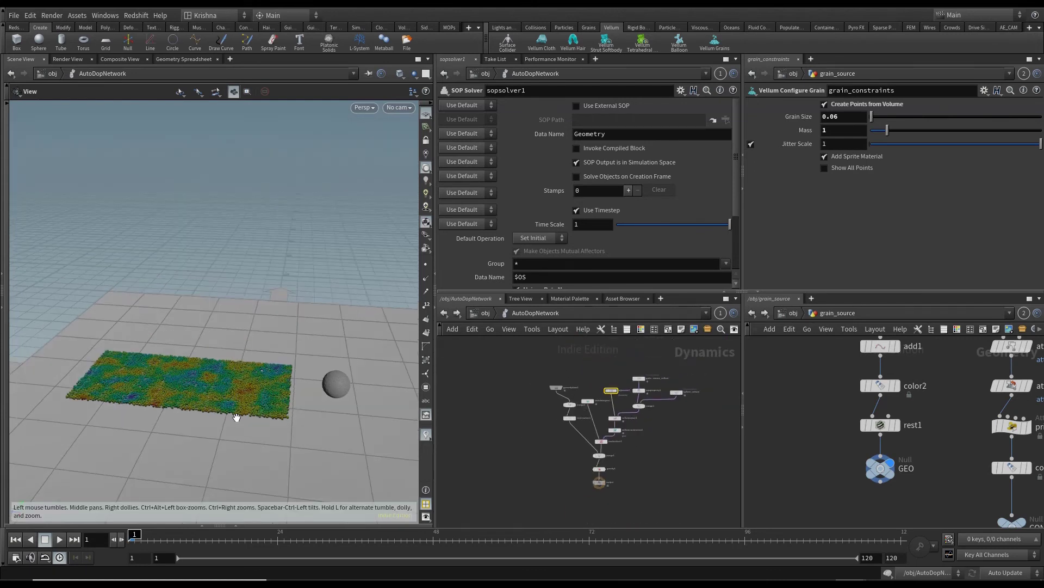
click(59, 539)
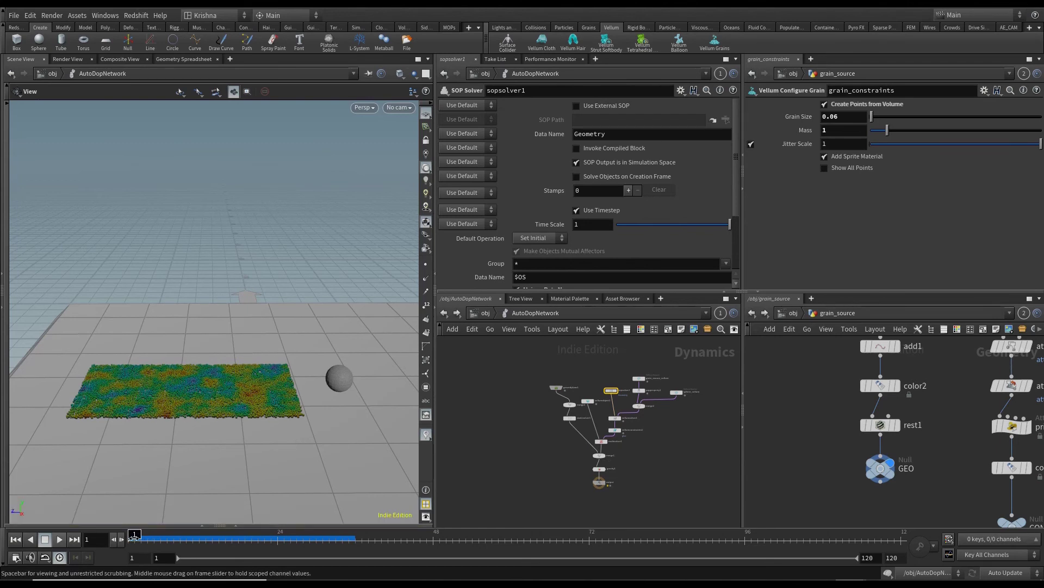
drag(134, 536, 345, 548)
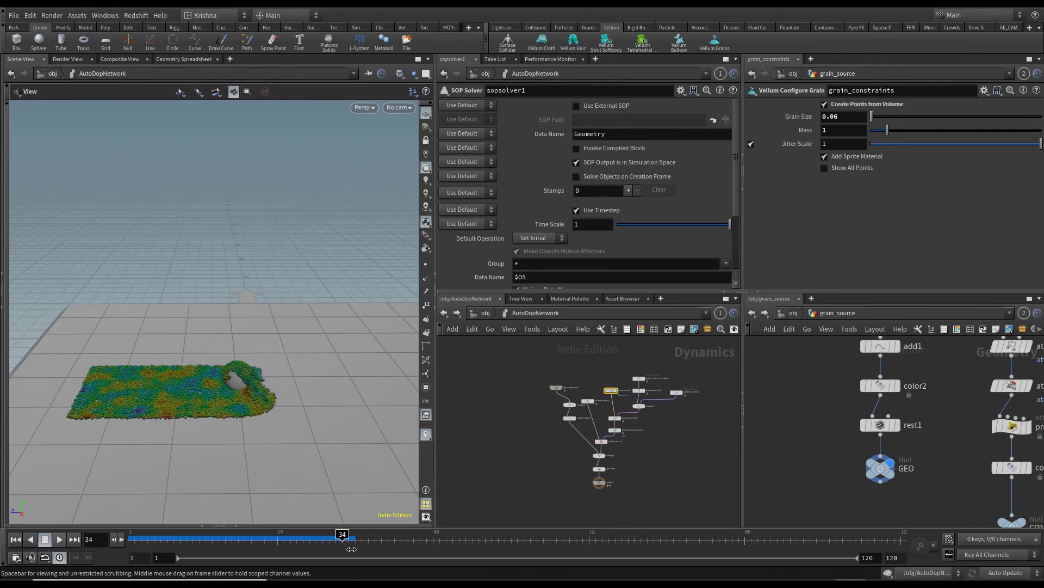
click(398, 107)
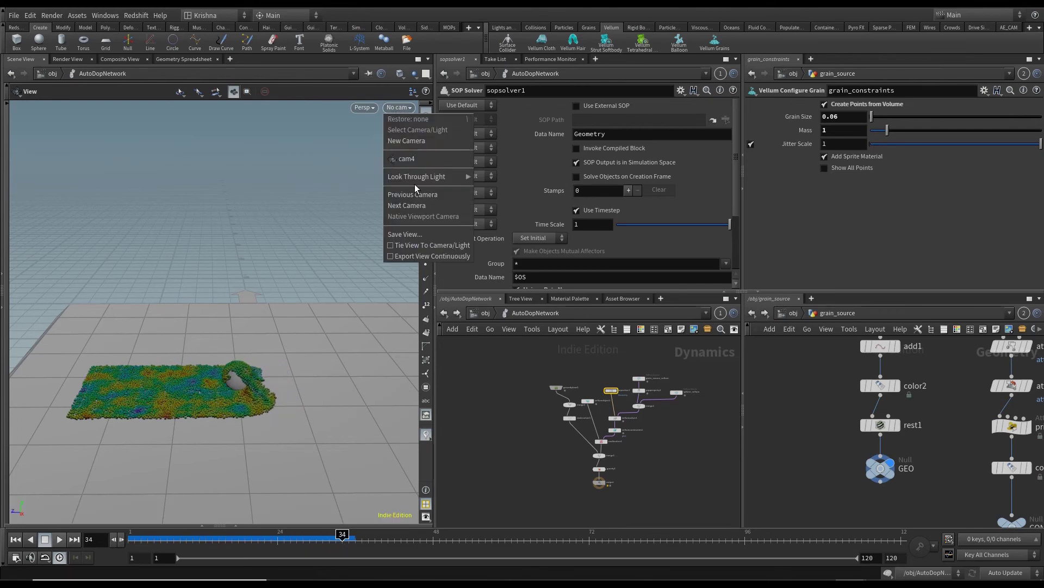
click(406, 159)
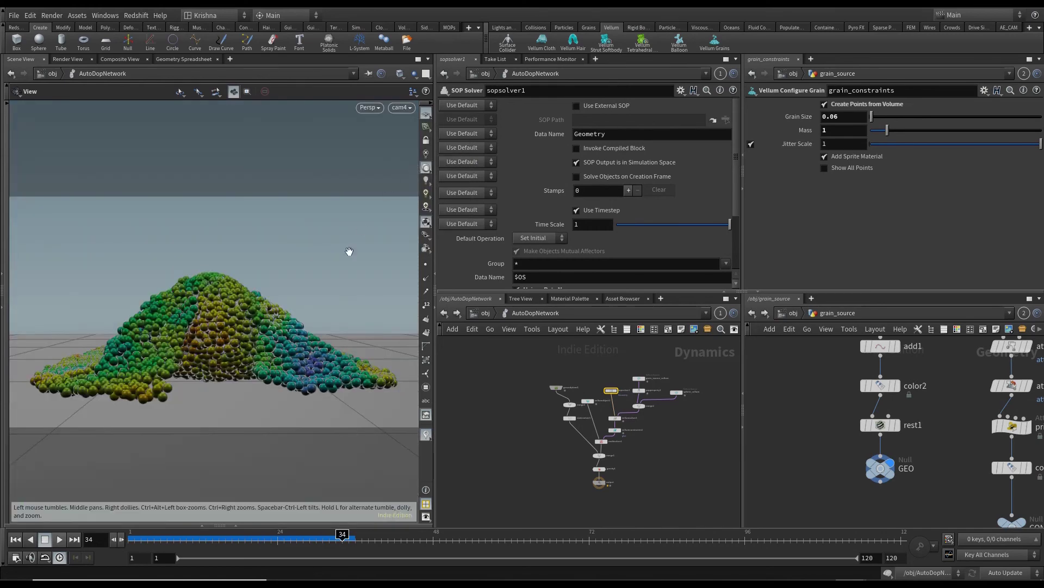
click(12, 541)
click(59, 540)
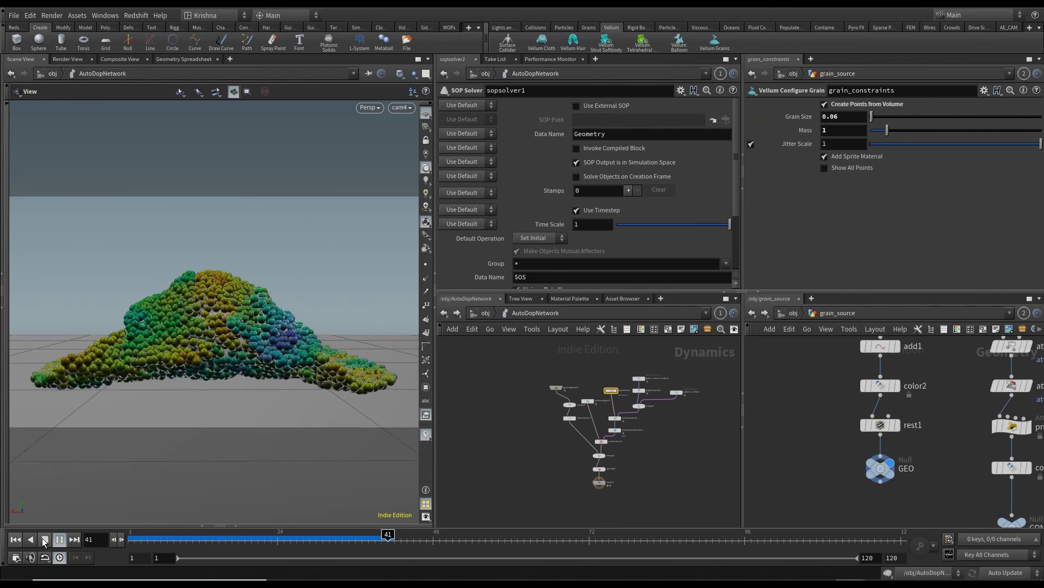
click(45, 542)
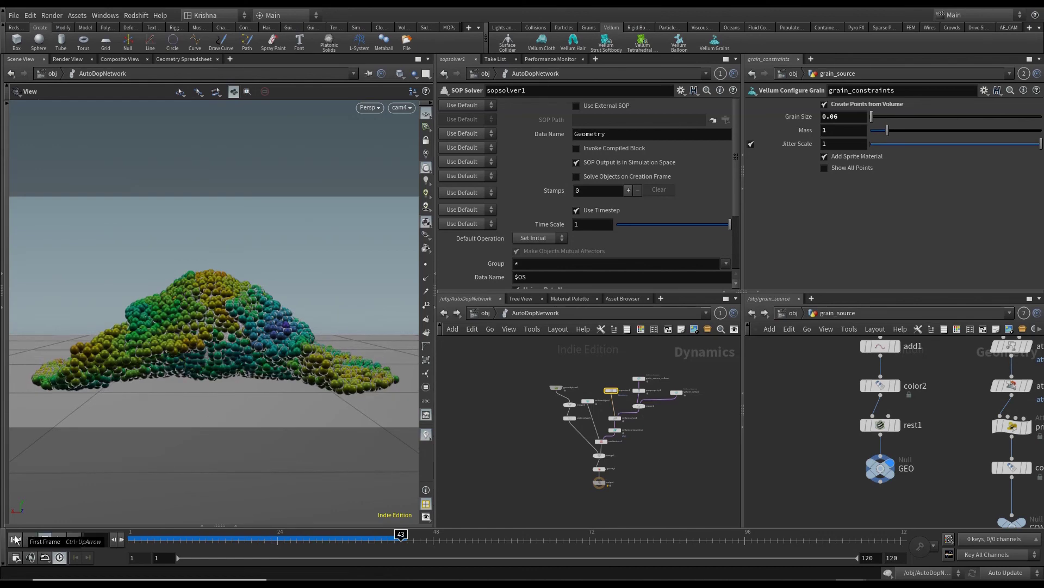
click(15, 540)
scroll(193, 368, down, 5)
drag(201, 366, 201, 391)
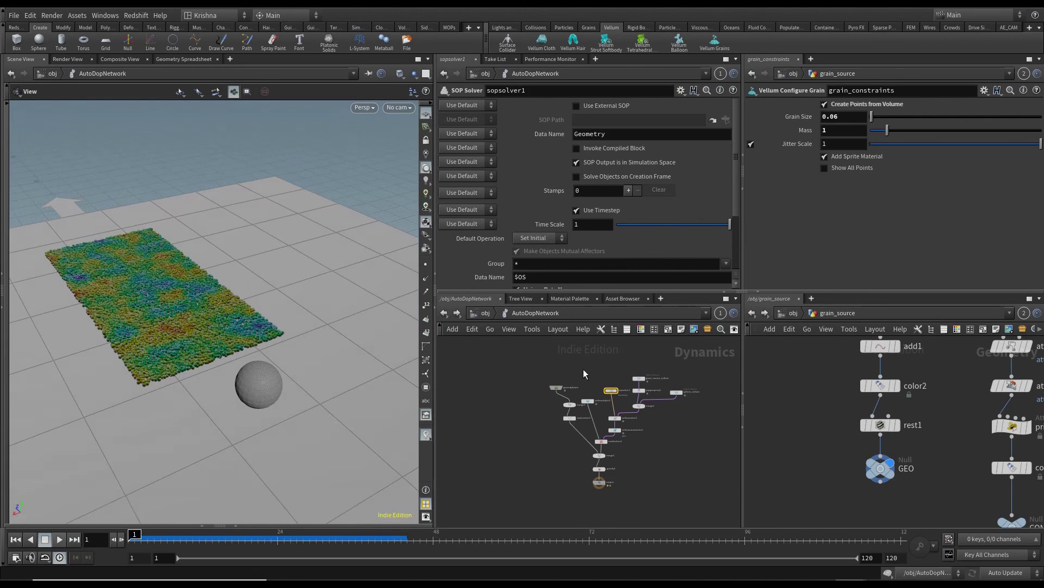